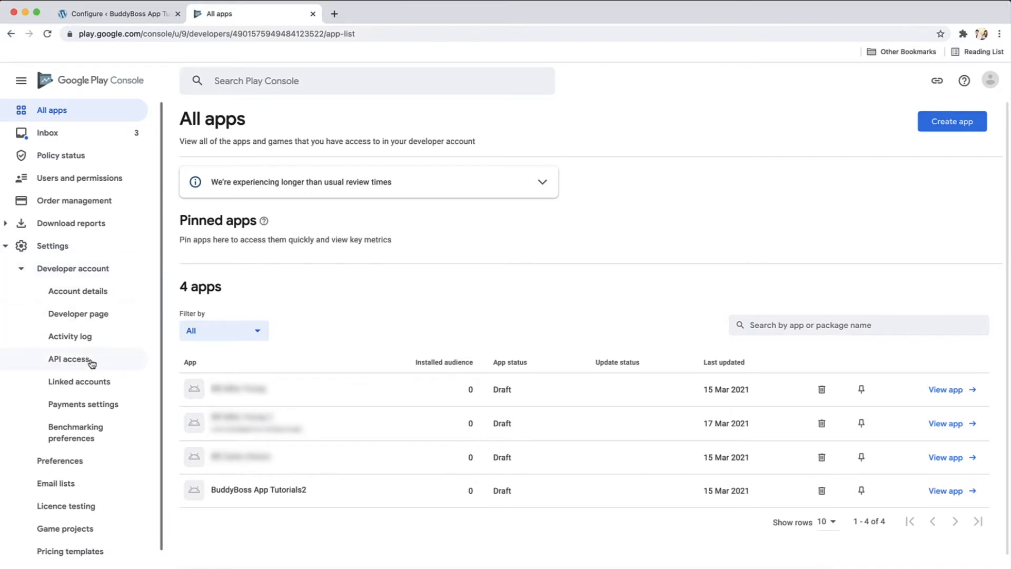
- In the developer account's API access settings, link the existing Google Cloud project My BuddyBoss App
{"action": "left_click", "coordinate": [69, 359]}
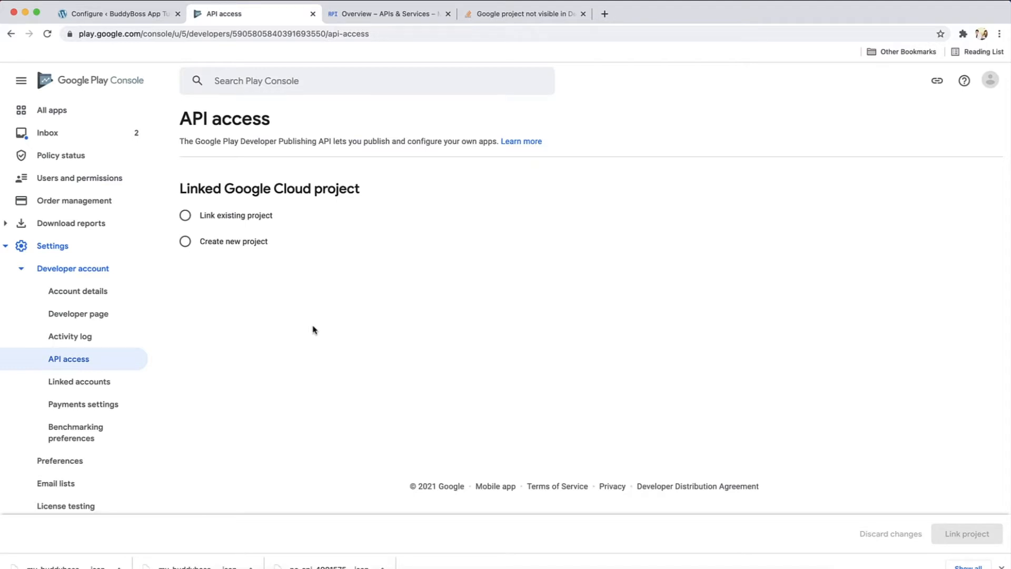
{"action": "left_click", "coordinate": [249, 218]}
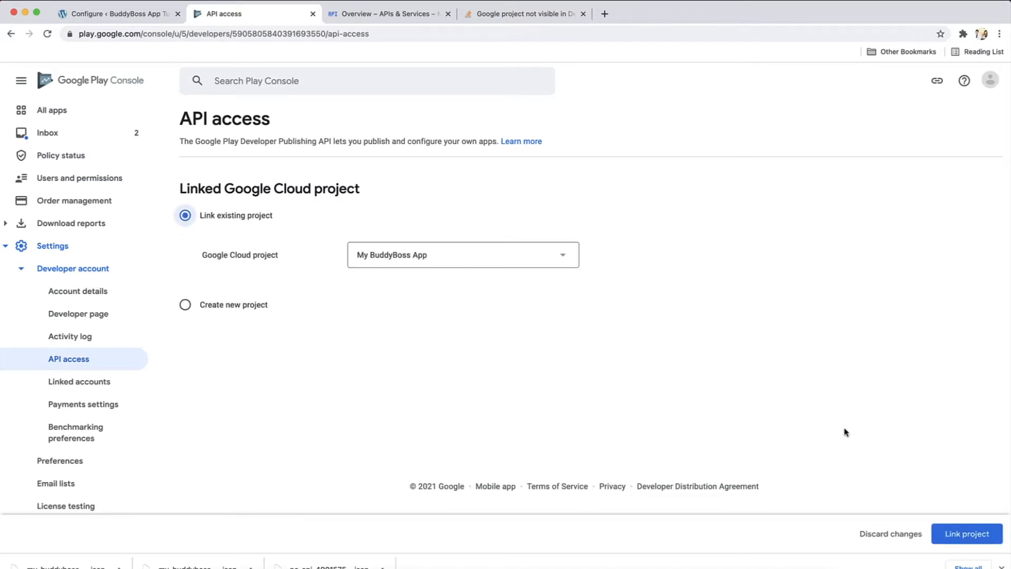
{"action": "left_click", "coordinate": [967, 535]}
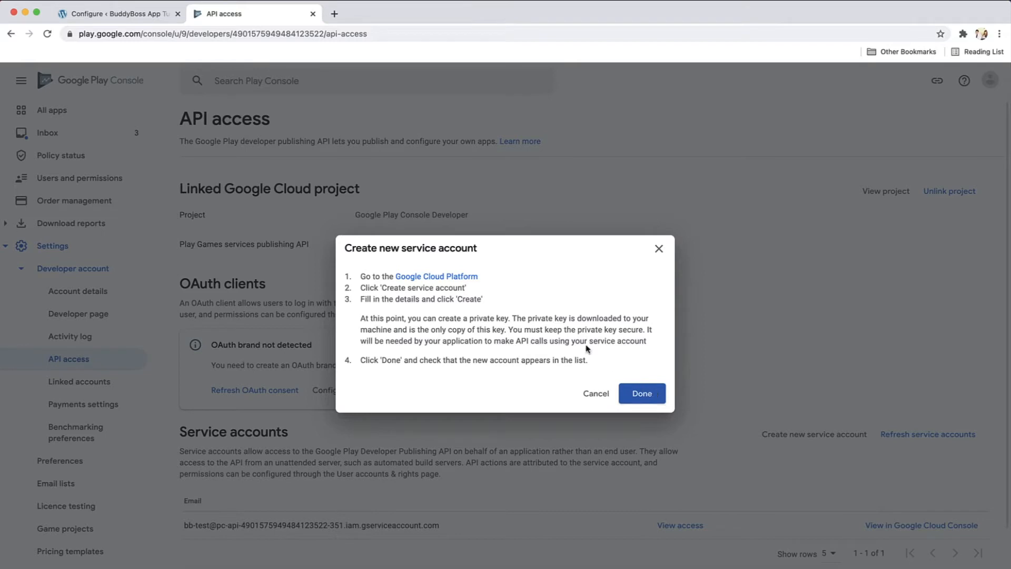
- Switch to Google Cloud Platform and create a service account named My BuddyBoss App in the Google Play Console Developer project
{"action": "left_click", "coordinate": [459, 279]}
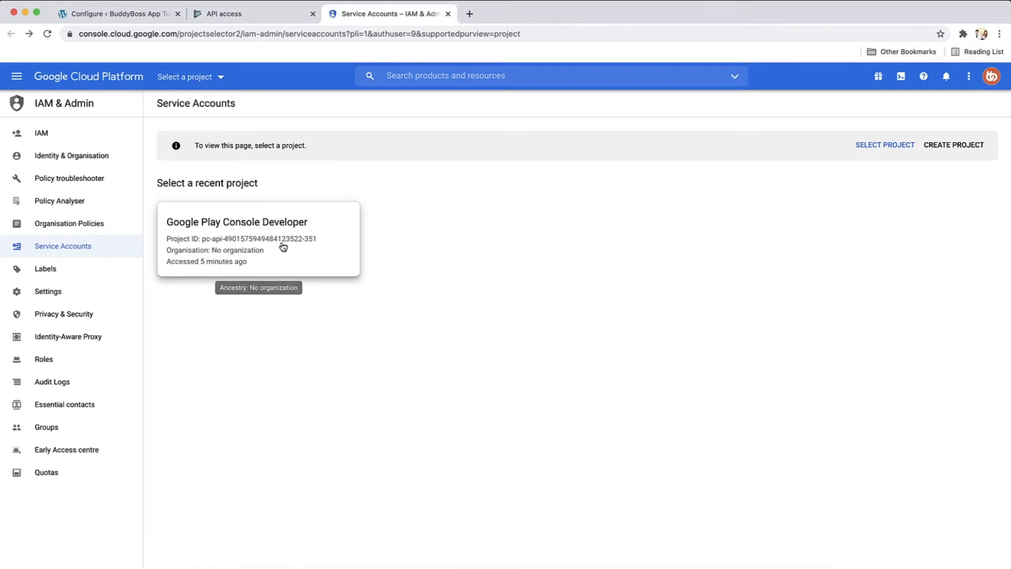
{"action": "left_click", "coordinate": [318, 243]}
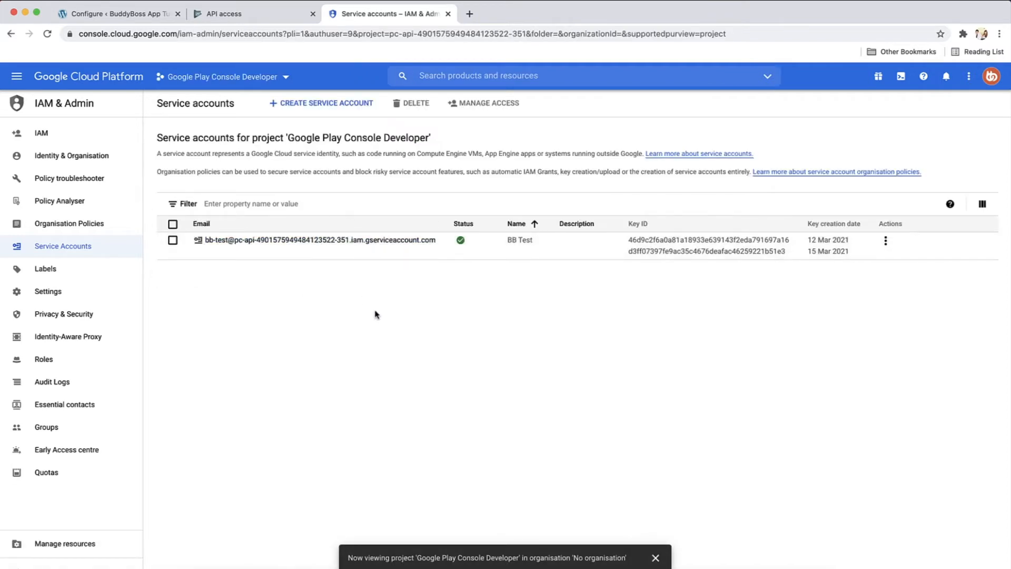
{"action": "left_click", "coordinate": [338, 105]}
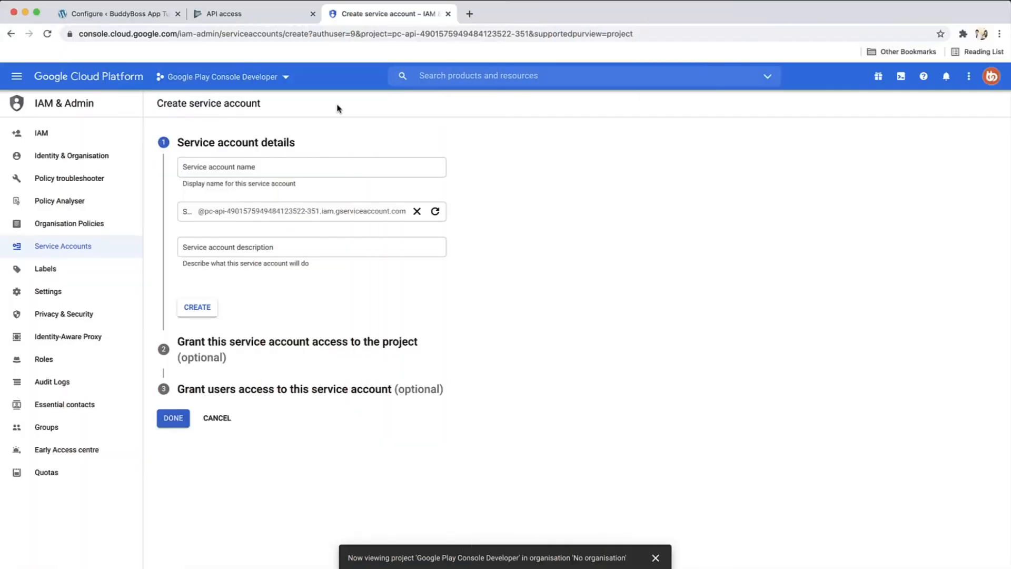
{"action": "left_click", "coordinate": [301, 168]}
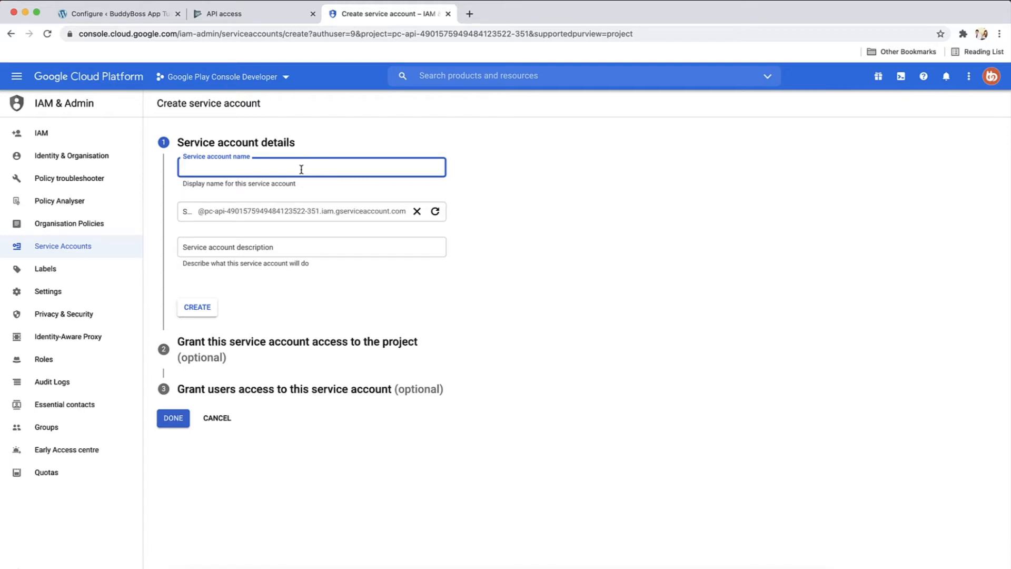
{"action": "type", "text": "My BuddyBoss App"}
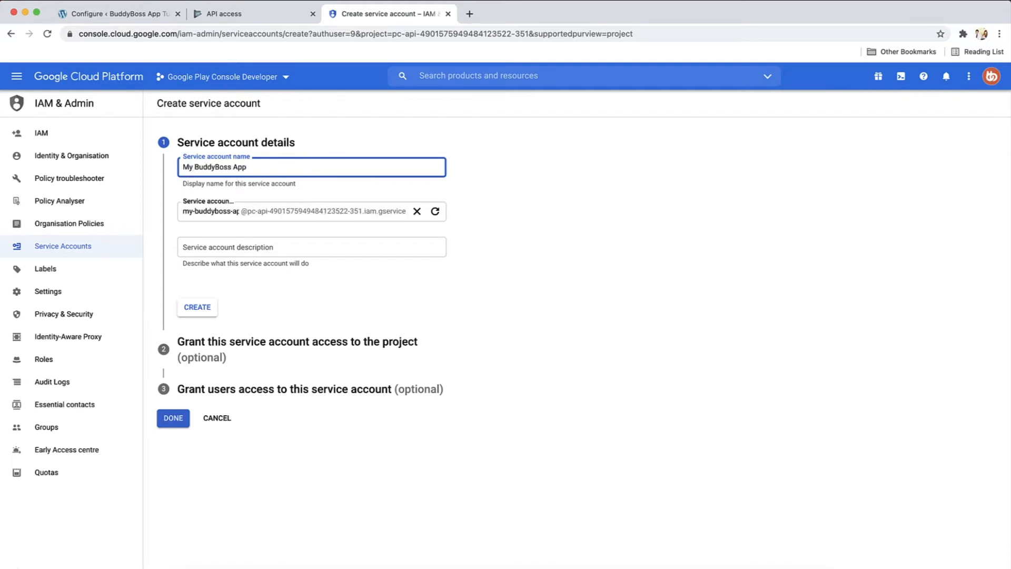
{"action": "left_click", "coordinate": [203, 313]}
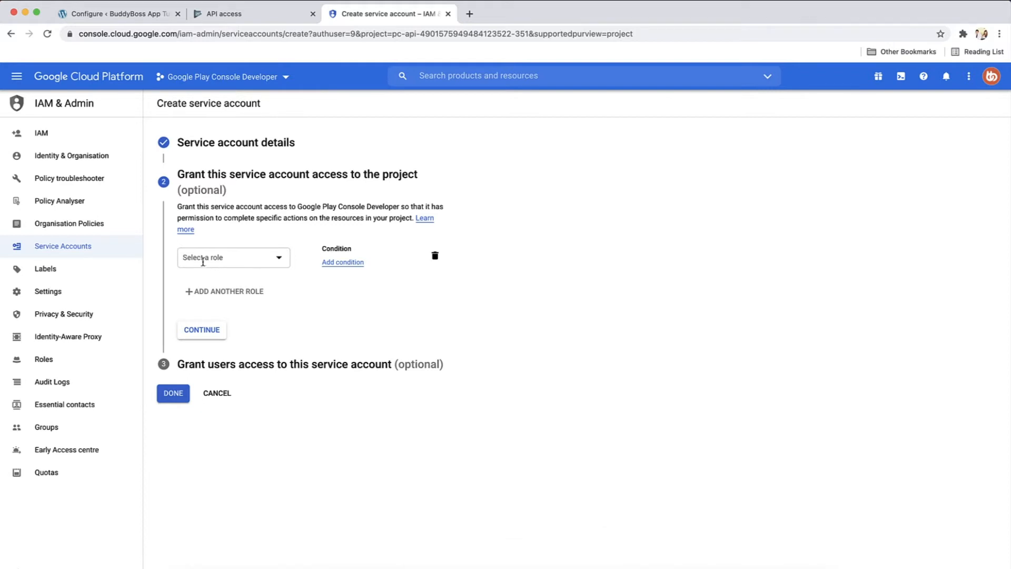
- Grant the new service account the Basic role Owner and finish its setup without granting any users access
{"action": "left_click", "coordinate": [279, 258]}
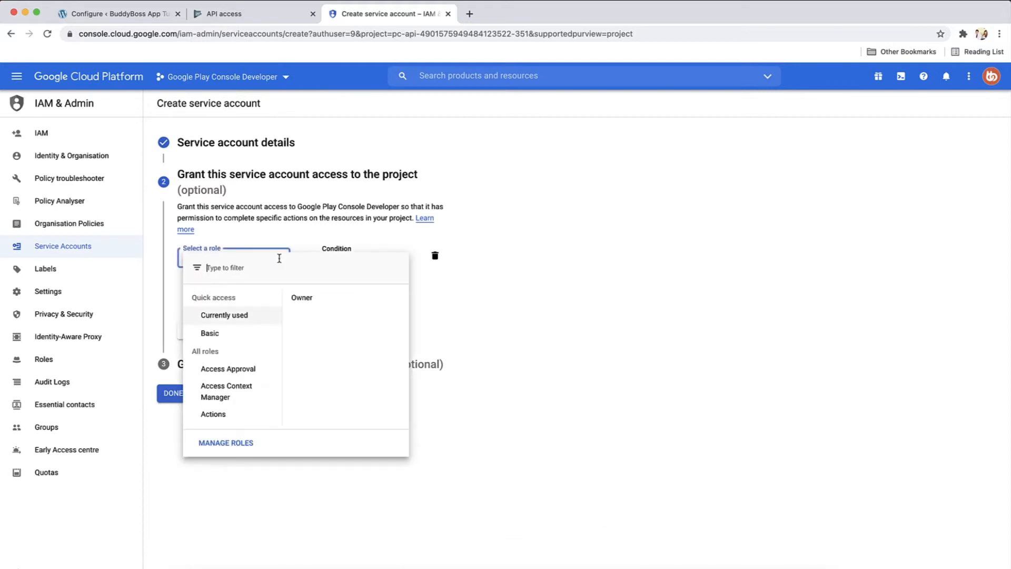
{"action": "mouse_move", "coordinate": [227, 335]}
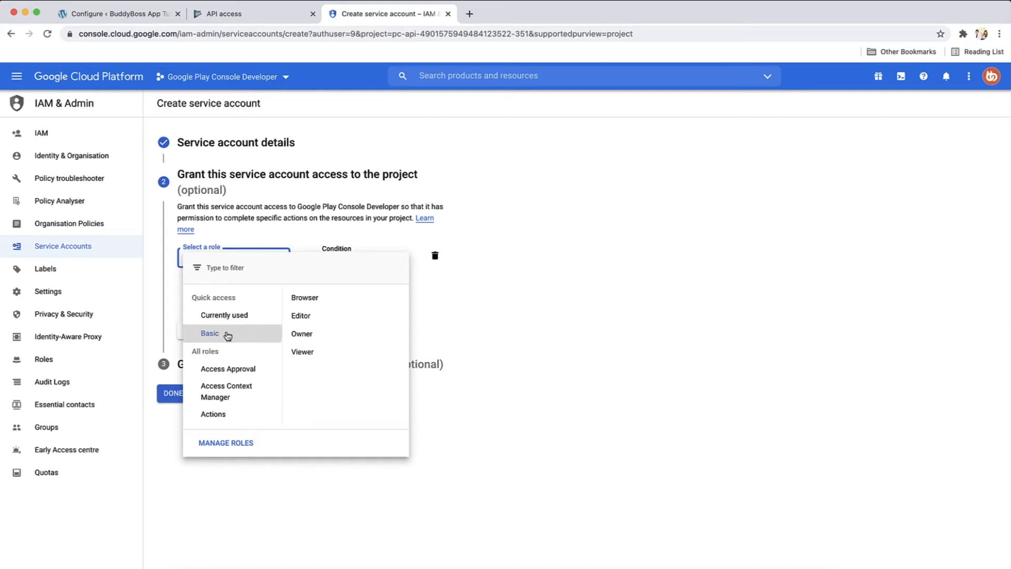
{"action": "left_click", "coordinate": [303, 337]}
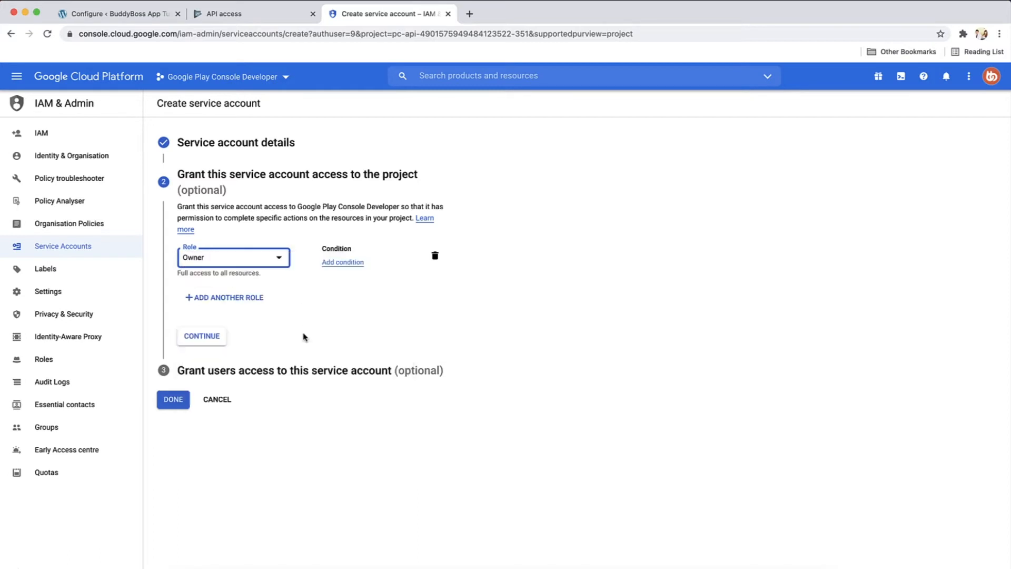
{"action": "left_click", "coordinate": [207, 339]}
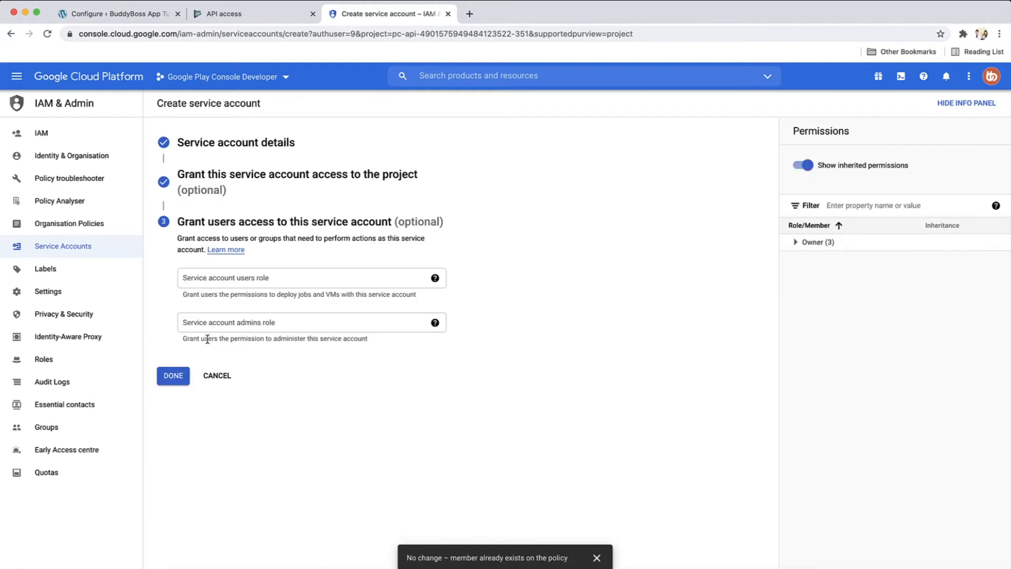
{"action": "left_click", "coordinate": [176, 378]}
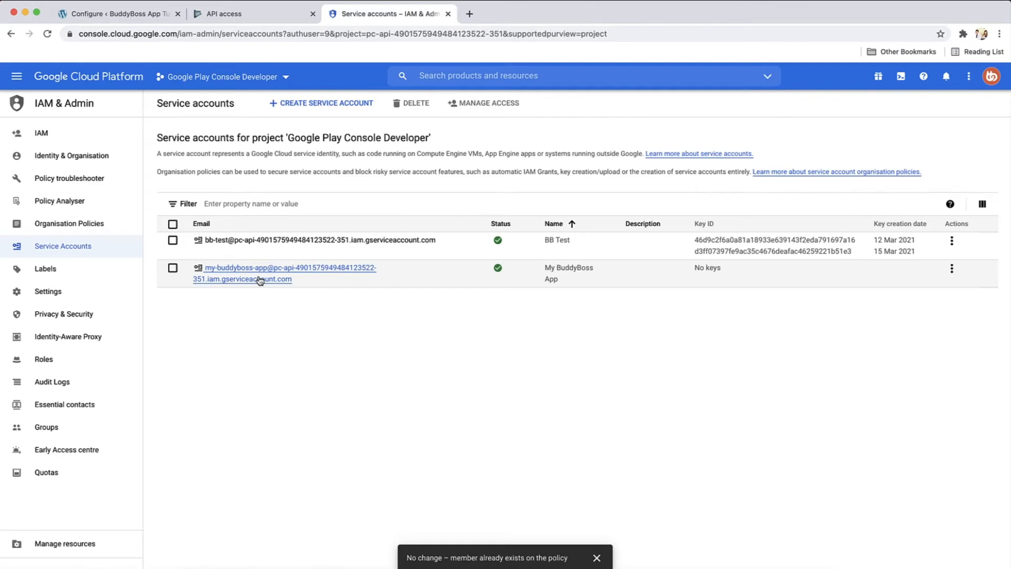
- Create a new private key of type JSON for the My BuddyBoss App service account
{"action": "left_click", "coordinate": [952, 269]}
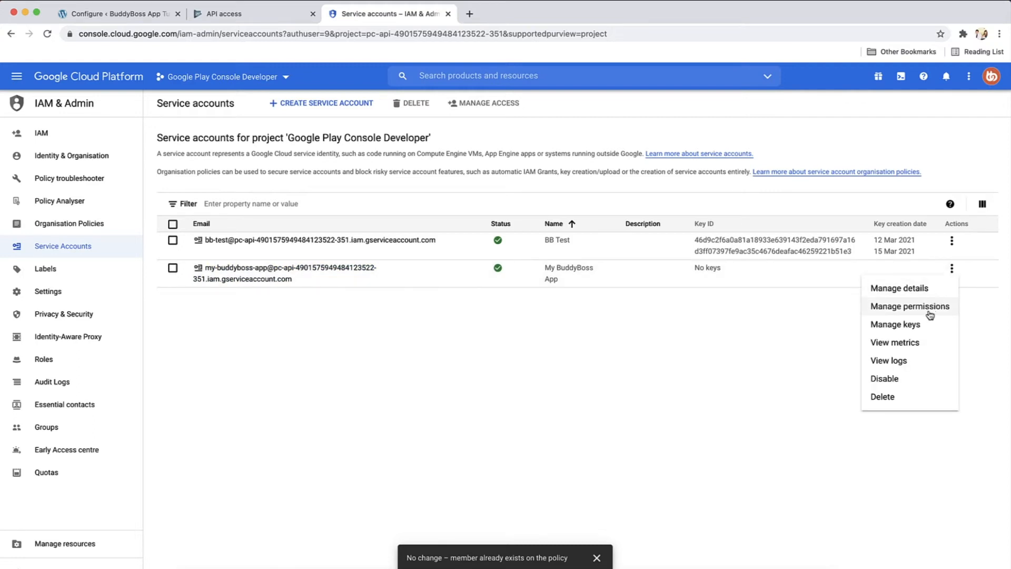
{"action": "left_click", "coordinate": [912, 326]}
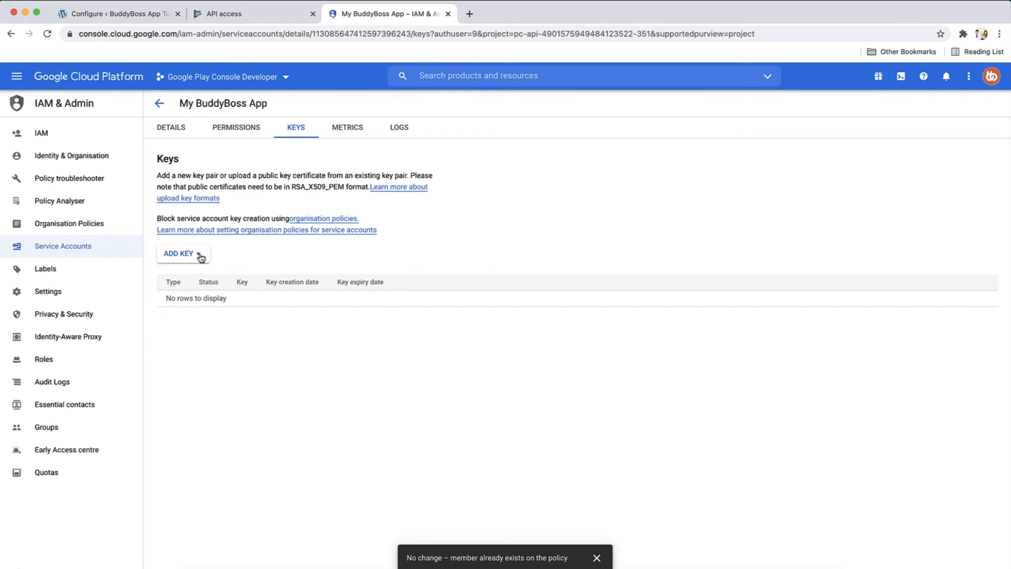
{"action": "left_click", "coordinate": [201, 258]}
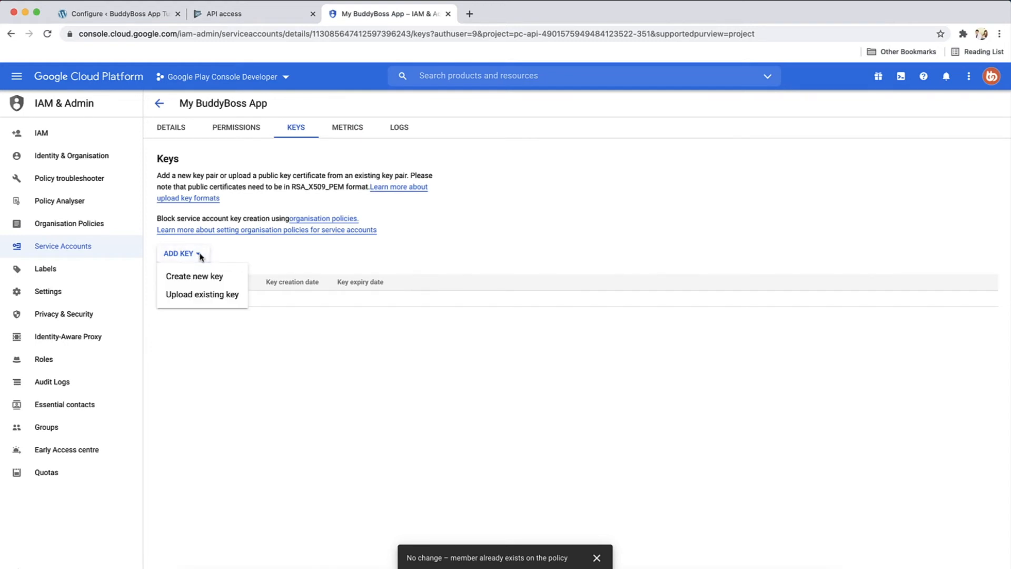
{"action": "left_click", "coordinate": [226, 281]}
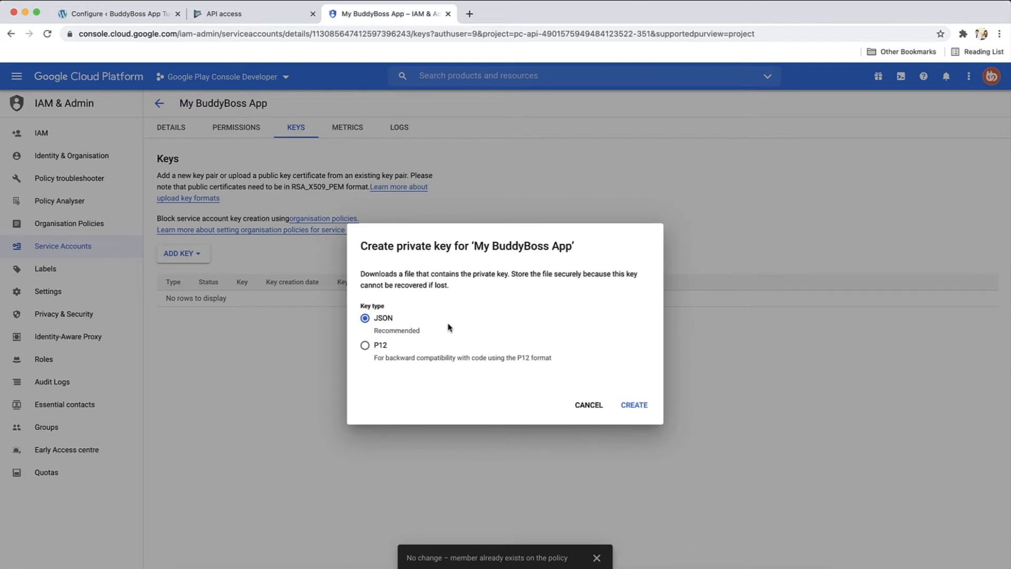
{"action": "left_click", "coordinate": [640, 406]}
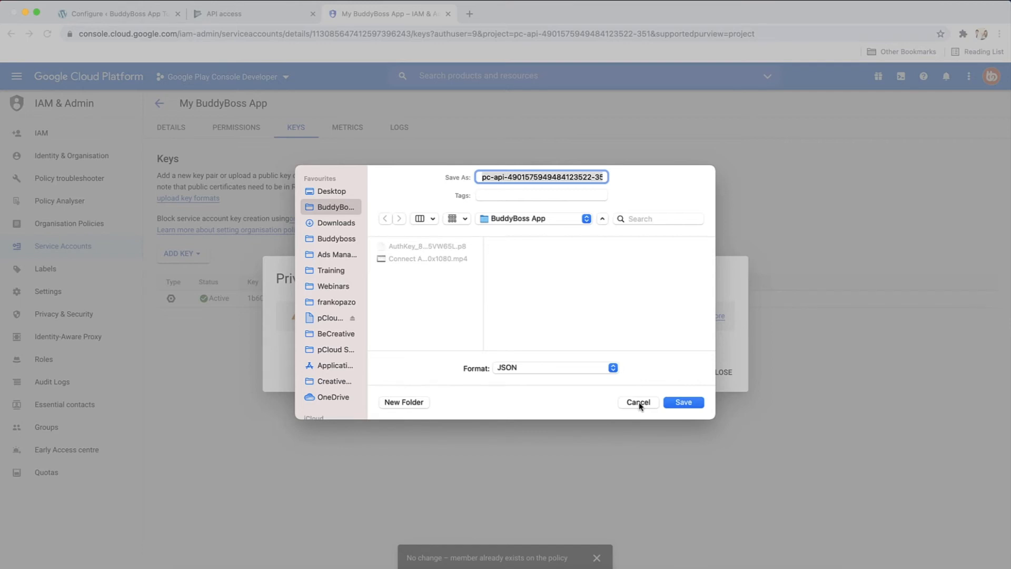
- Save the JSON key file in a new folder named Android inside the BuddyBoss App folder
{"action": "left_click", "coordinate": [399, 403]}
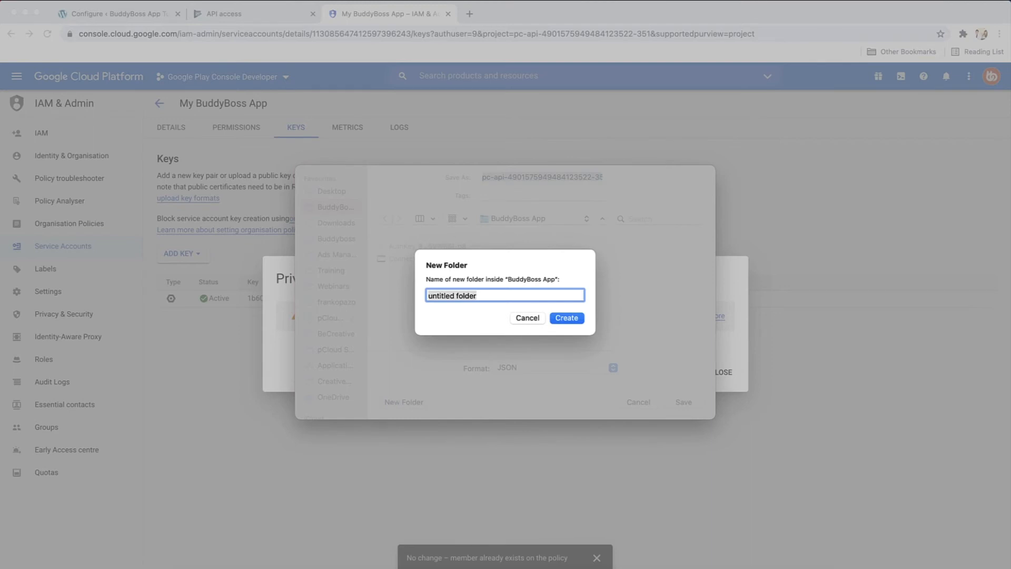
{"action": "type", "text": "Android"}
{"action": "left_click", "coordinate": [569, 319]}
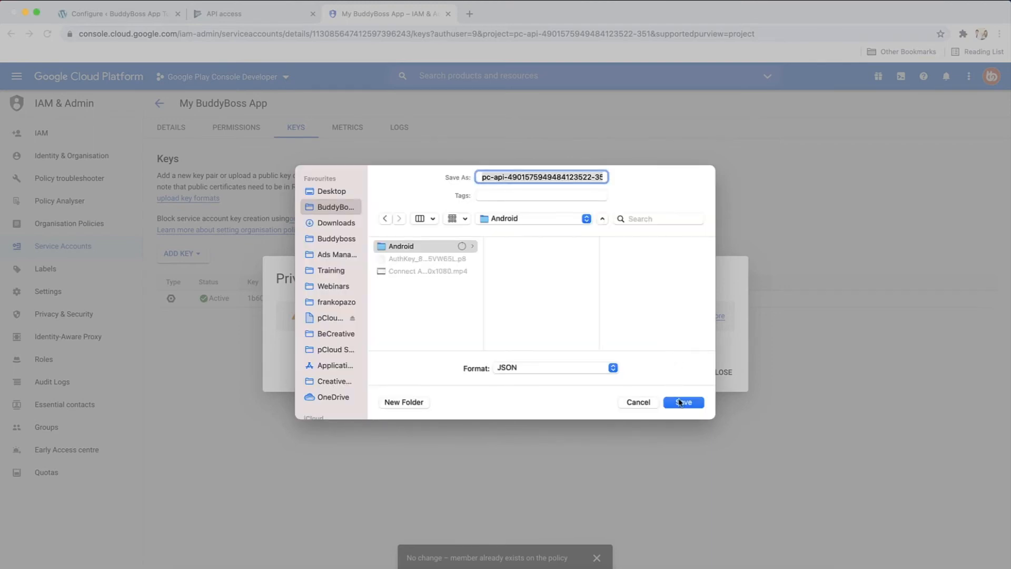
{"action": "left_click", "coordinate": [681, 403]}
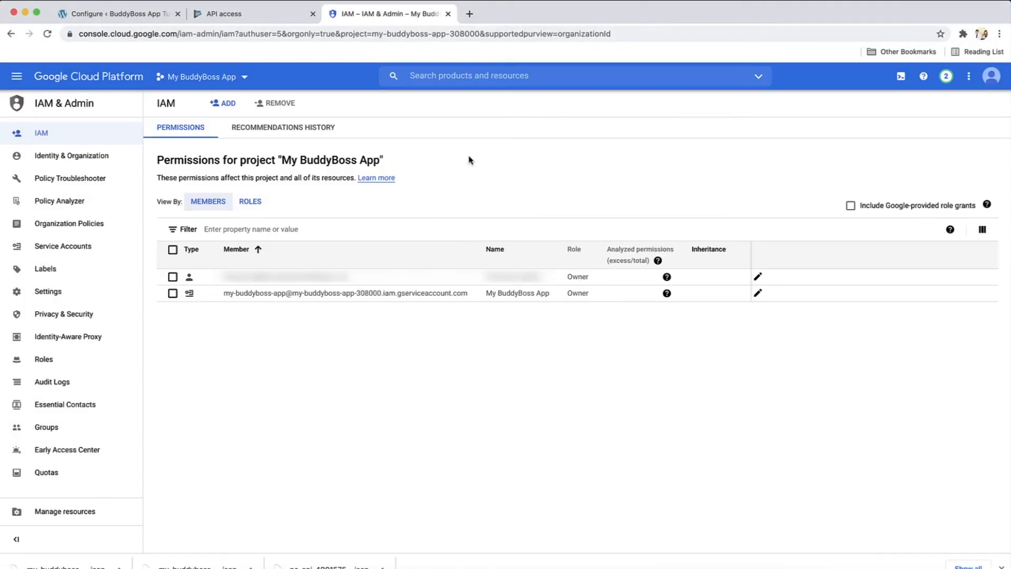
- Switch back to Google Play Console, complete the service account creation dialog, and open the access grant form for the My BuddyBoss App account
{"action": "left_click", "coordinate": [273, 18]}
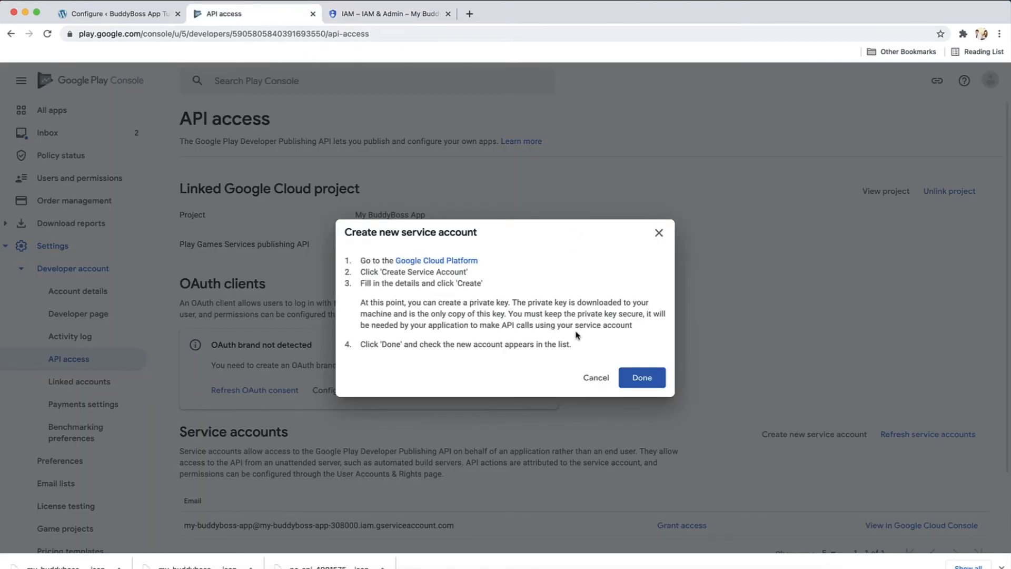
{"action": "left_click", "coordinate": [640, 380]}
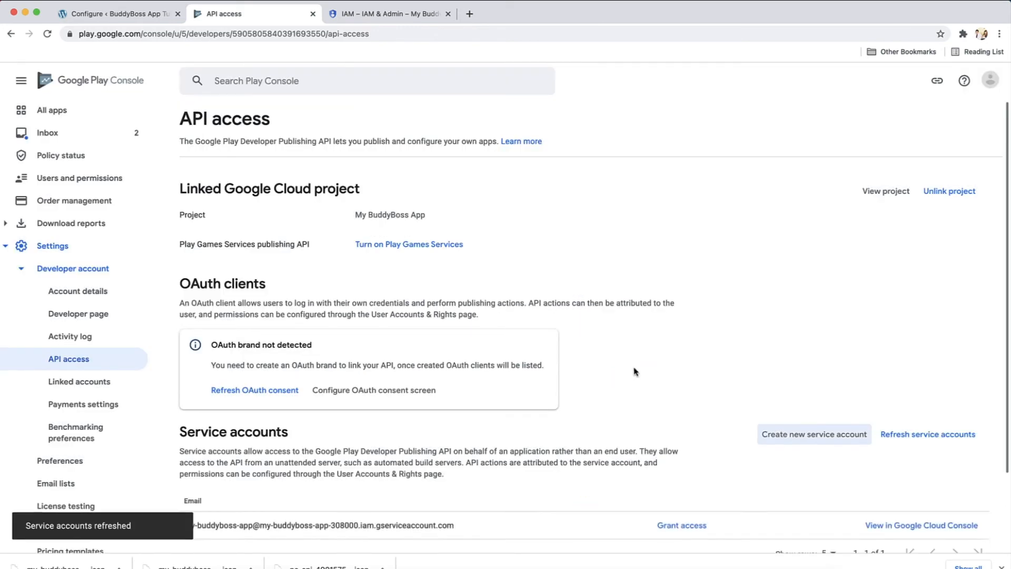
{"action": "scroll", "coordinate": [573, 381], "scroll_direction": "down", "scroll_amount": 3}
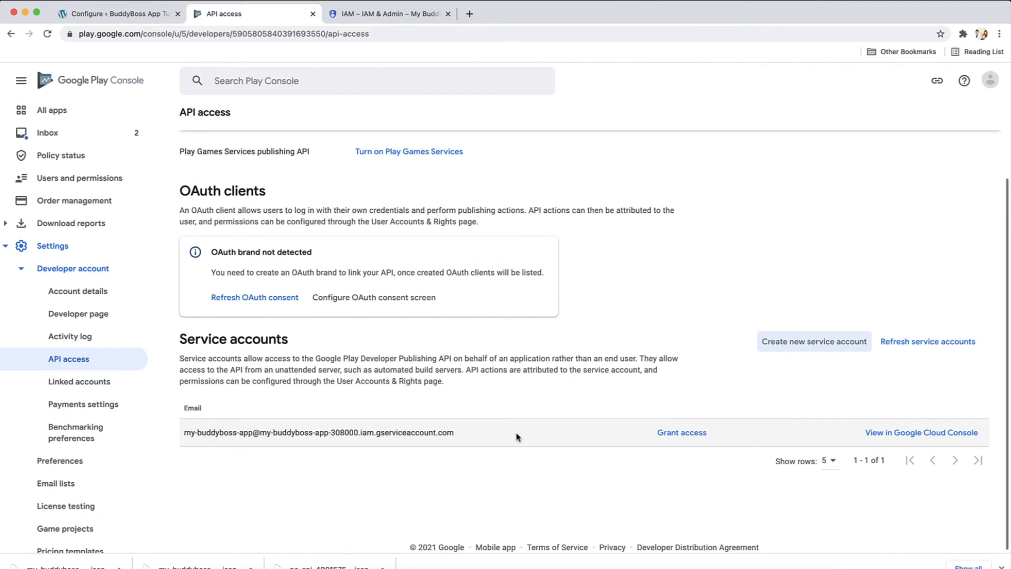
{"action": "left_click", "coordinate": [690, 438]}
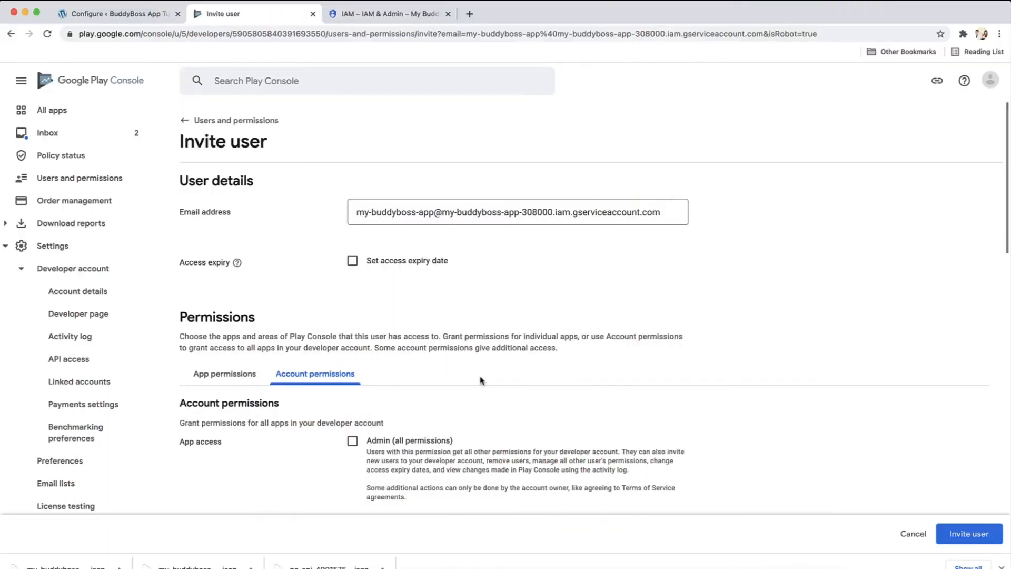
- Enable the account permissions for viewing financial data, orders, and cancellation survey responses and for managing orders and subscriptions
{"action": "scroll", "coordinate": [480, 381], "scroll_direction": "down", "scroll_amount": 3}
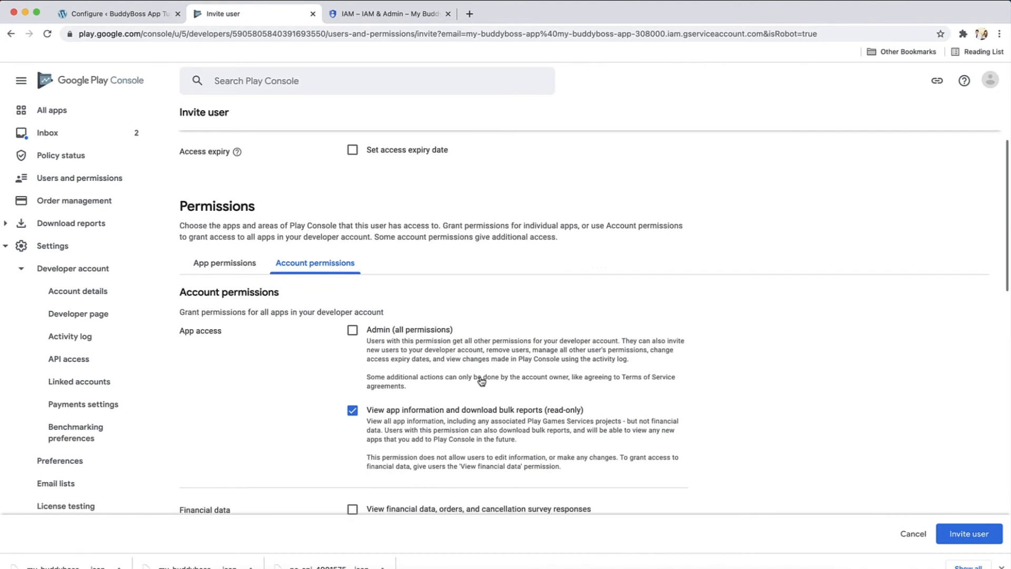
{"action": "scroll", "coordinate": [476, 379], "scroll_direction": "down", "scroll_amount": 3}
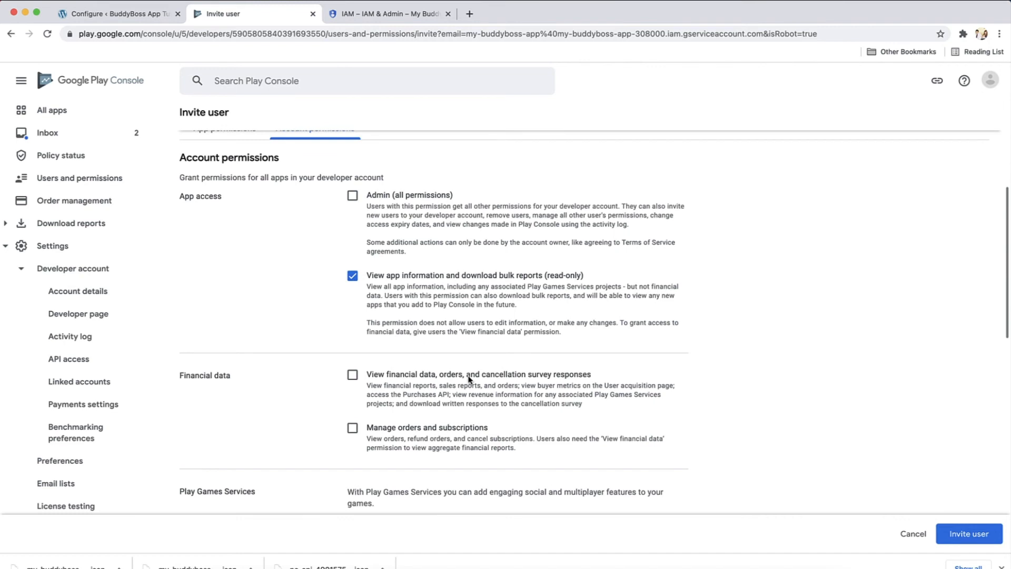
{"action": "scroll", "coordinate": [458, 318], "scroll_direction": "down", "scroll_amount": 1}
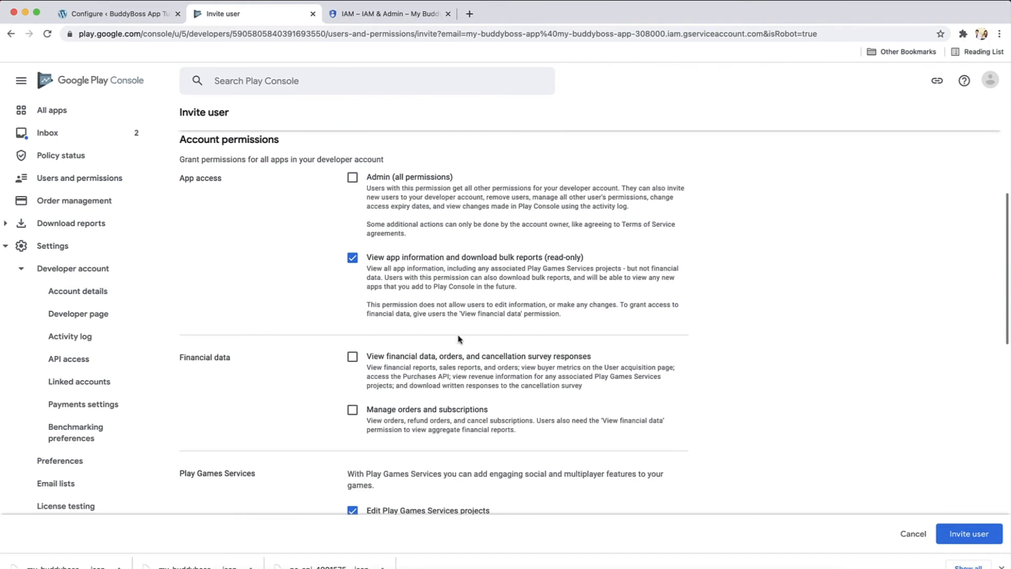
{"action": "left_click", "coordinate": [451, 357]}
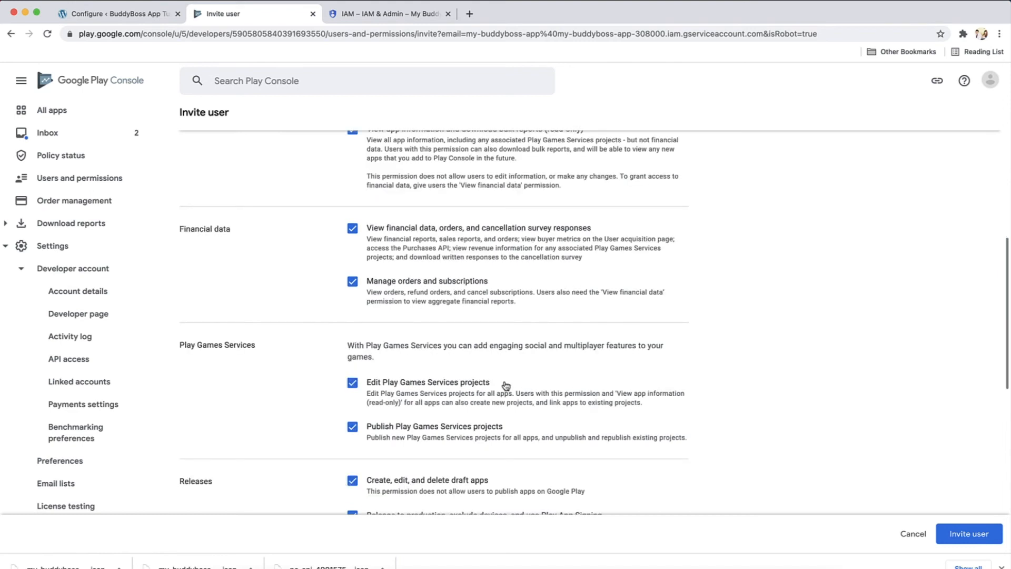
- Review the remaining account permissions through Reply to reviews, and send the invite to the service account
{"action": "scroll", "coordinate": [506, 385], "scroll_direction": "down", "scroll_amount": 2}
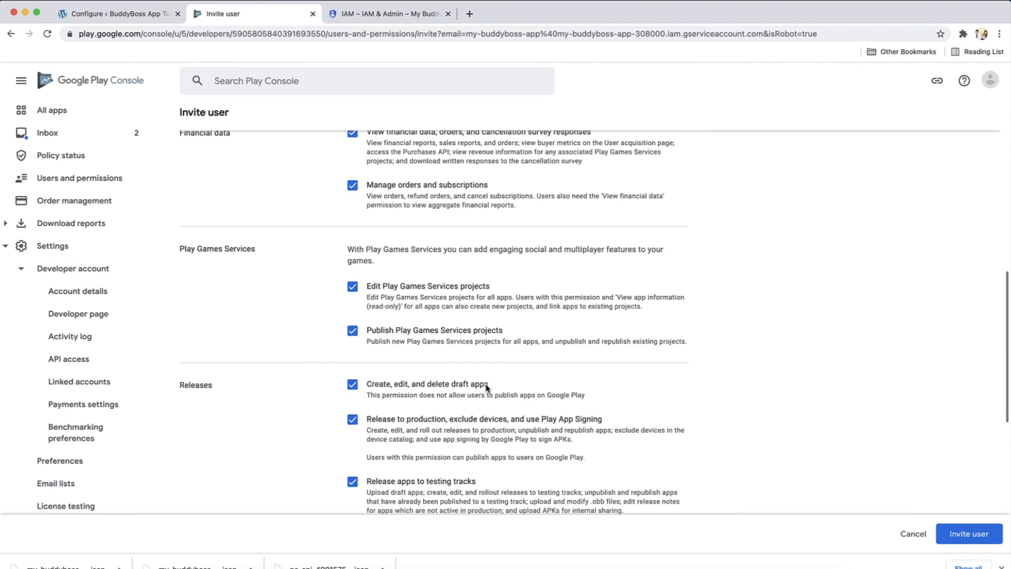
{"action": "scroll", "coordinate": [481, 372], "scroll_direction": "down", "scroll_amount": 1}
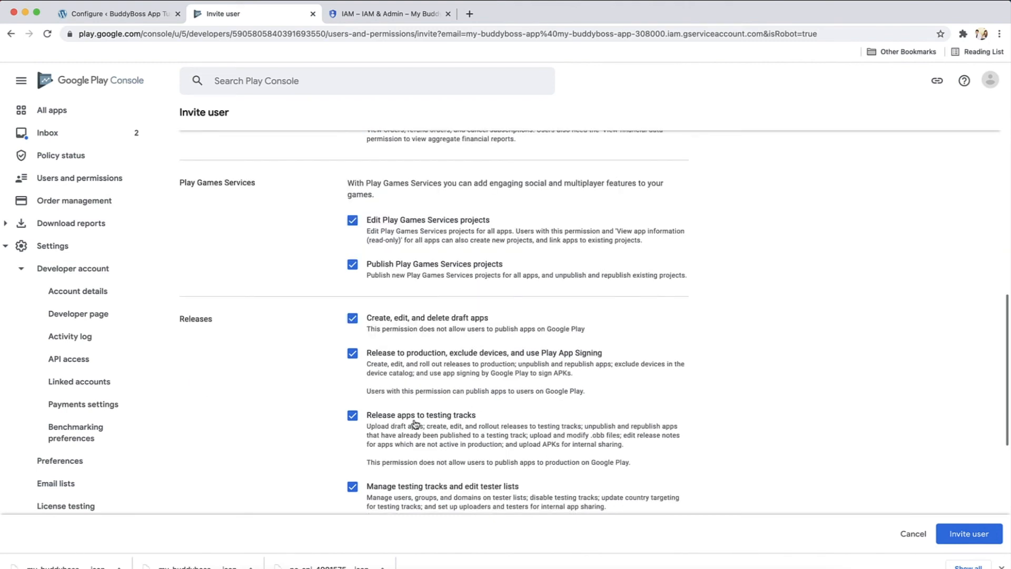
{"action": "scroll", "coordinate": [479, 424], "scroll_direction": "down", "scroll_amount": 2}
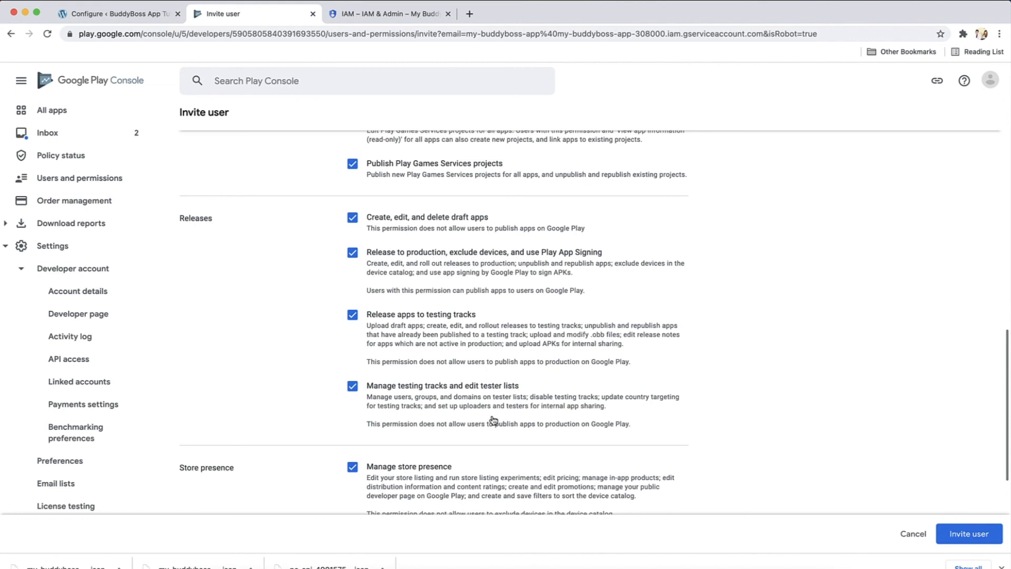
{"action": "scroll", "coordinate": [487, 421], "scroll_direction": "down", "scroll_amount": 4}
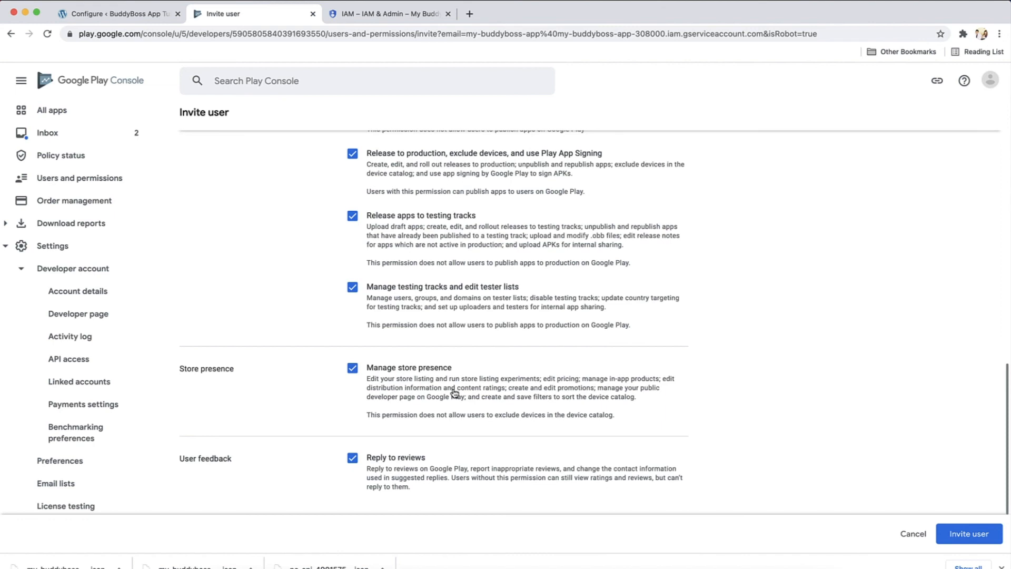
{"action": "left_click", "coordinate": [967, 533]}
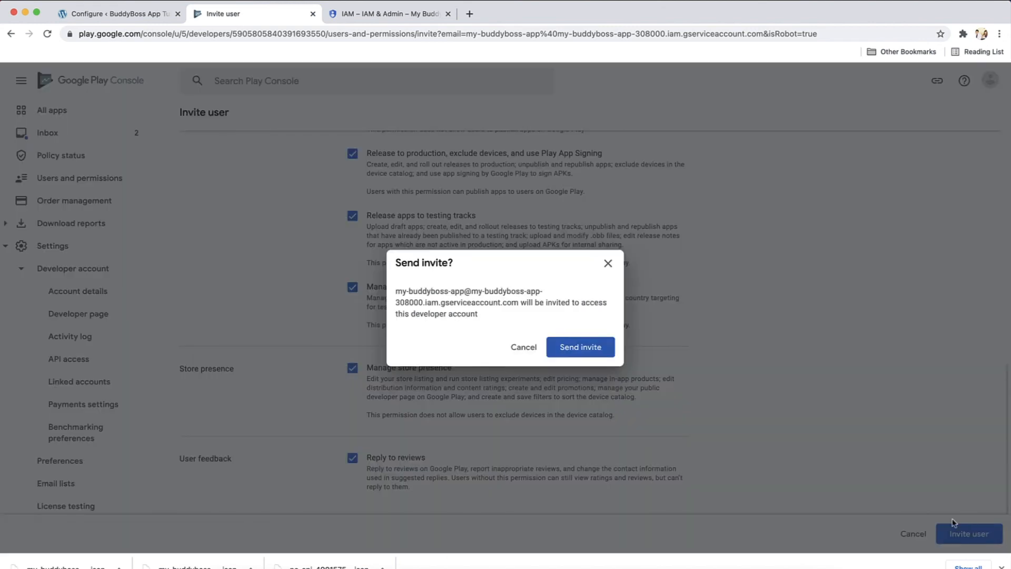
{"action": "left_click", "coordinate": [582, 348]}
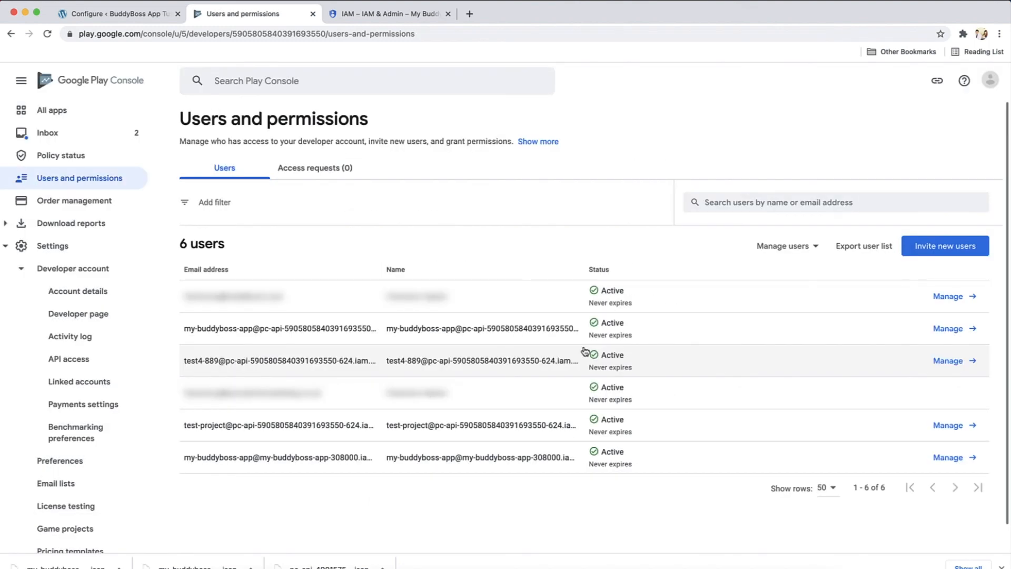